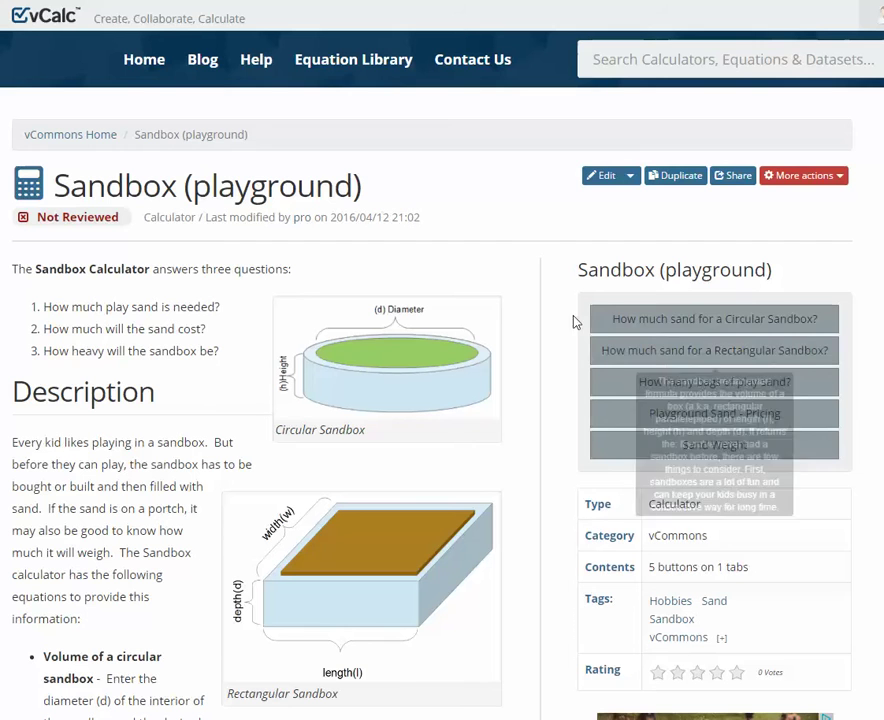
# Step: Open the Rectangular Sandbox Volume calculator, keeping the length unit in feet (ft)
pyautogui.click(658, 352)
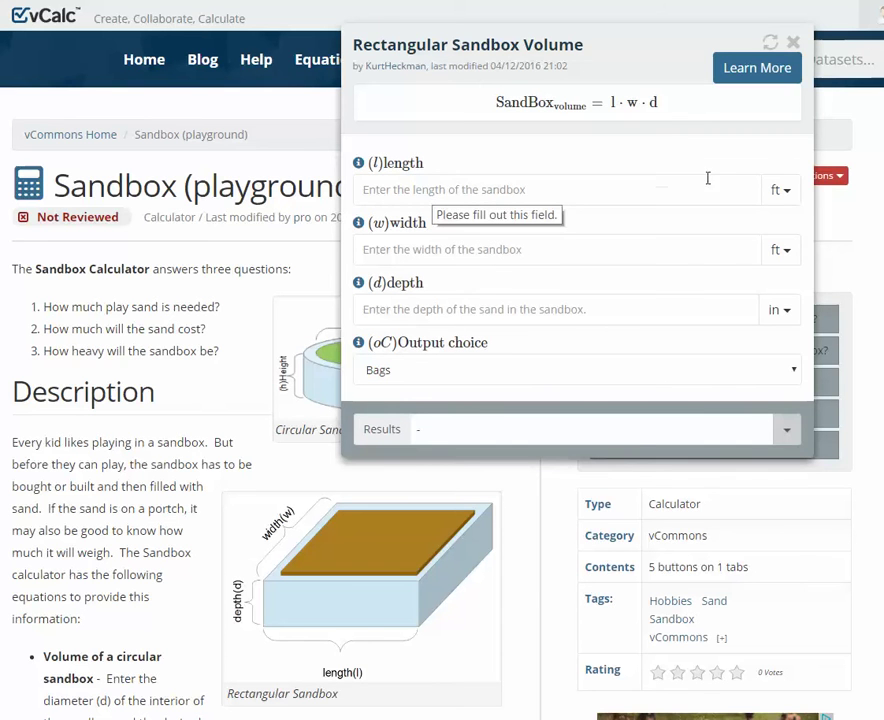
pyautogui.click(786, 196)
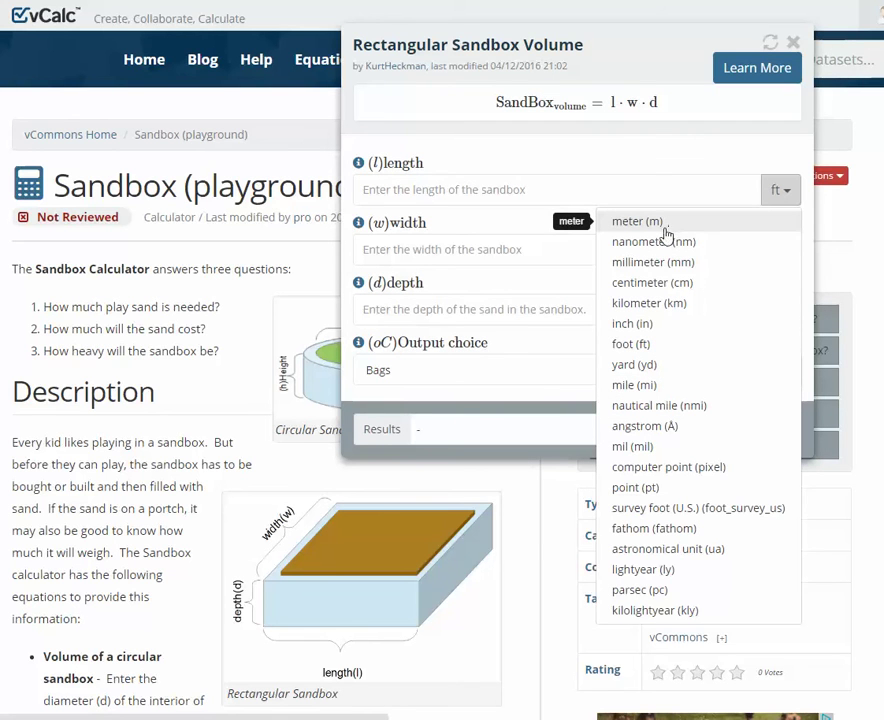
pyautogui.click(630, 326)
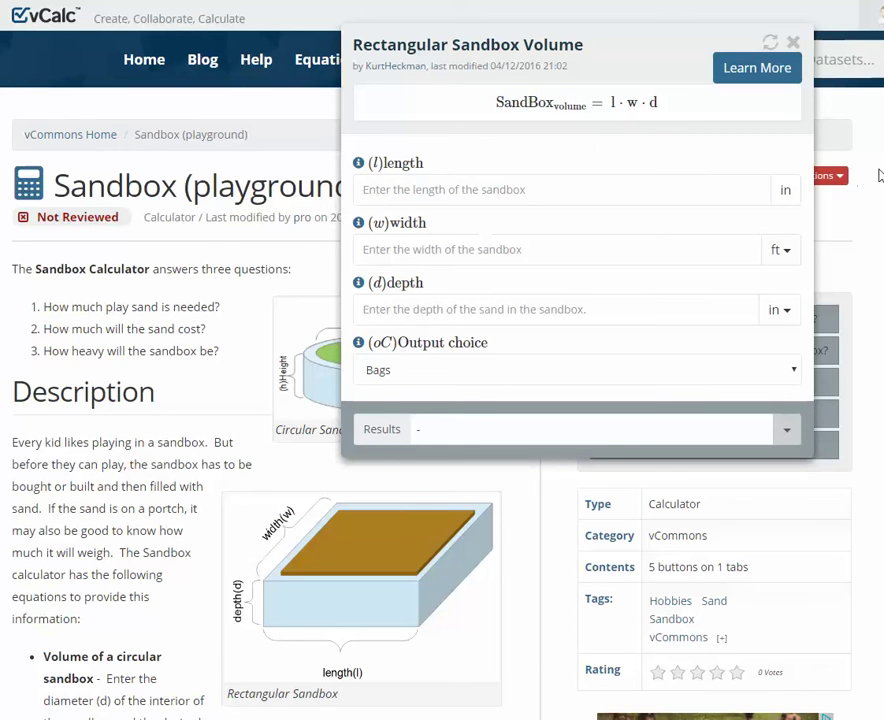
pyautogui.click(785, 189)
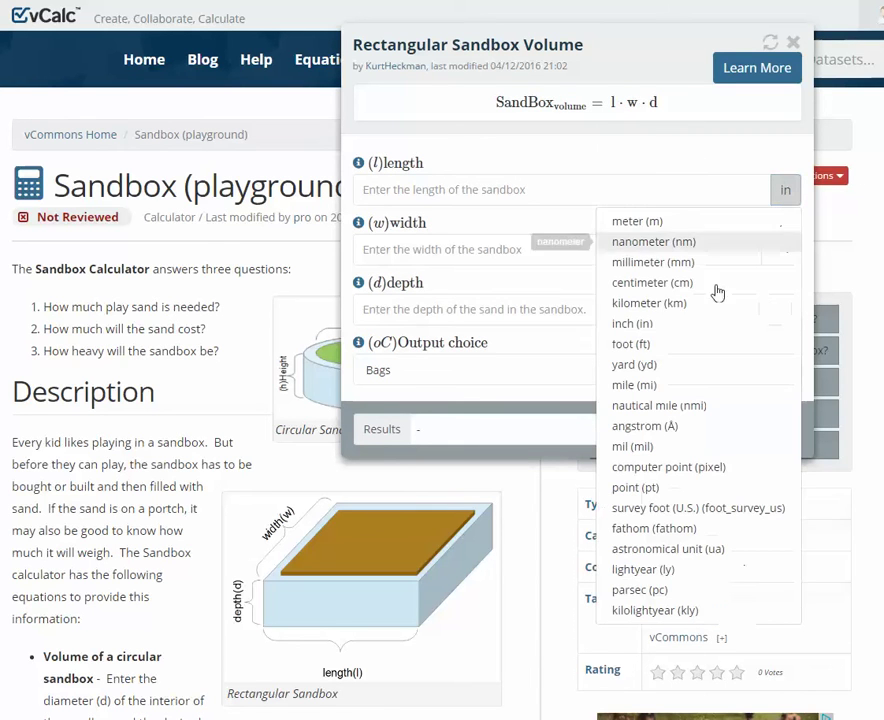
pyautogui.click(663, 343)
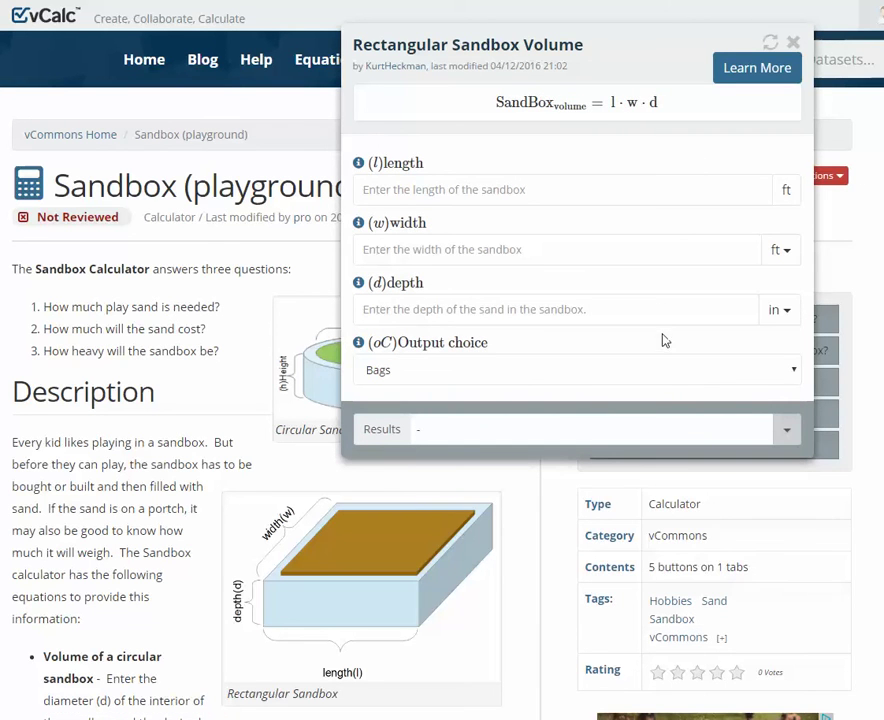
pyautogui.click(420, 194)
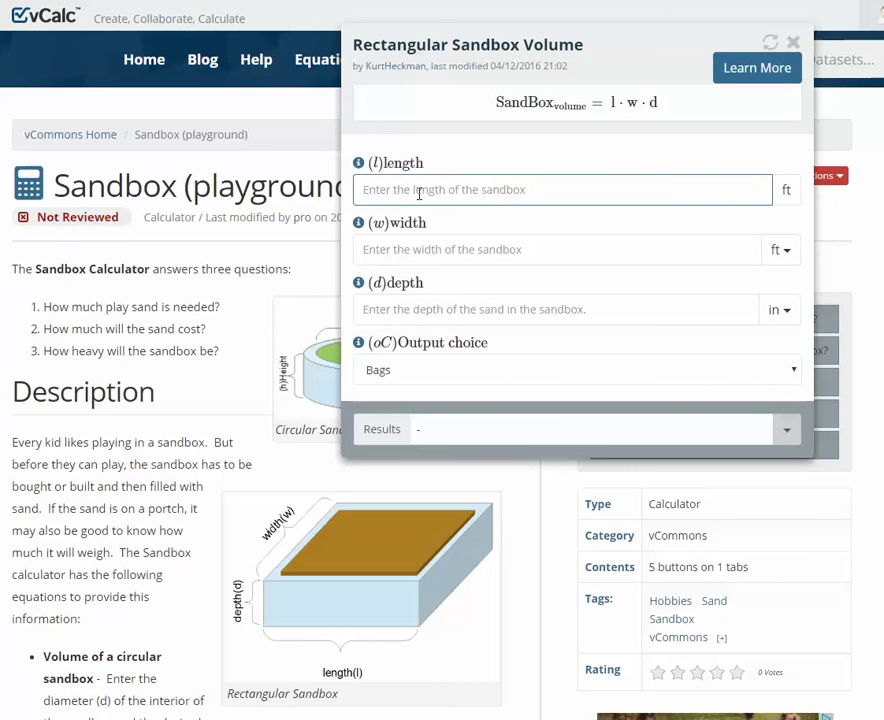
# Step: Enter length 4 ft, width 3 ft and depth 8 in, giving 16 bags of sand
pyautogui.write('4')
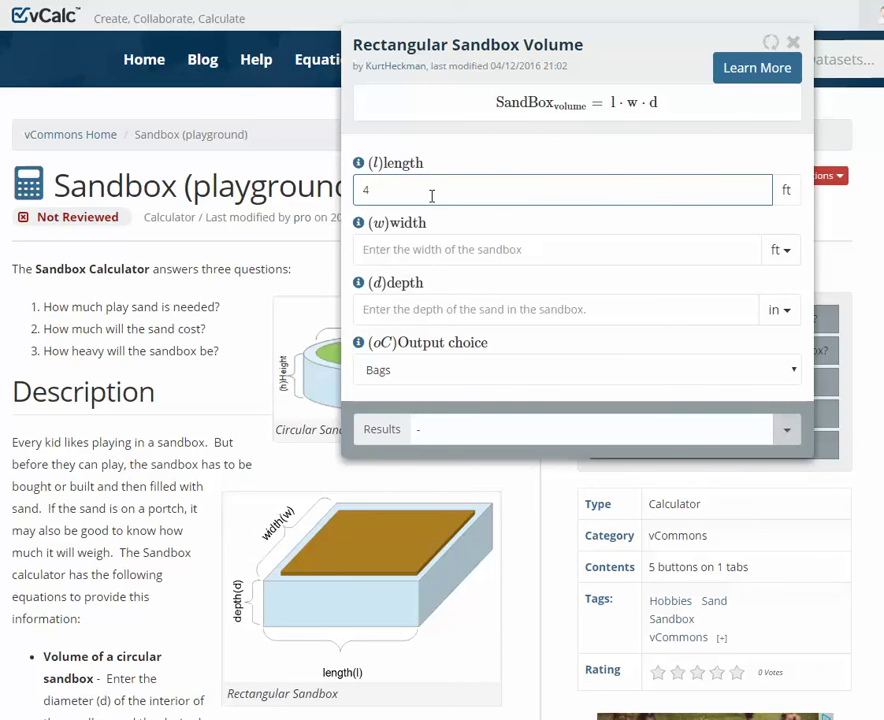
pyautogui.click(543, 251)
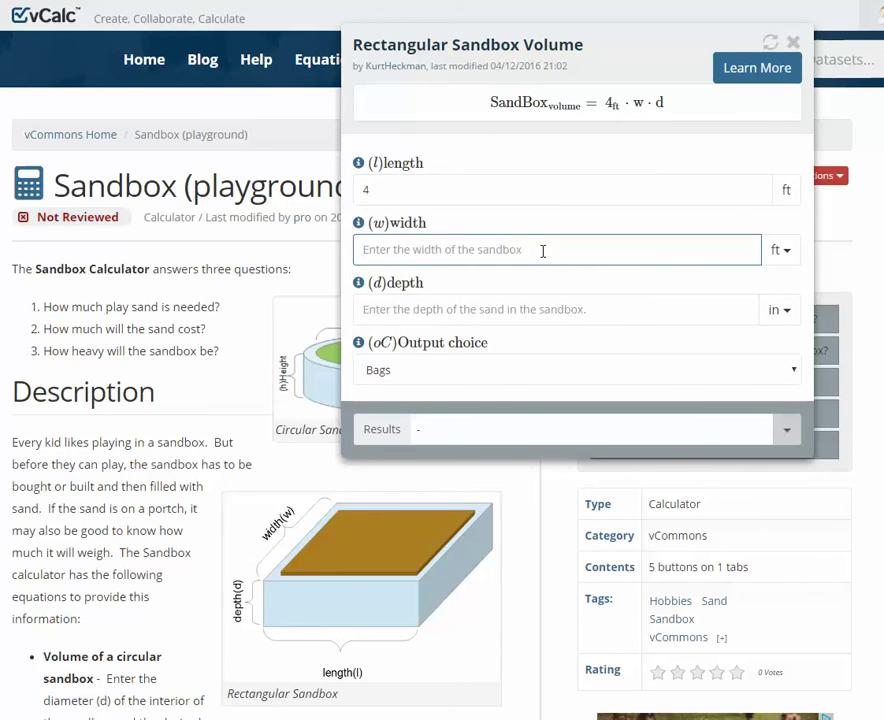
pyautogui.write('3')
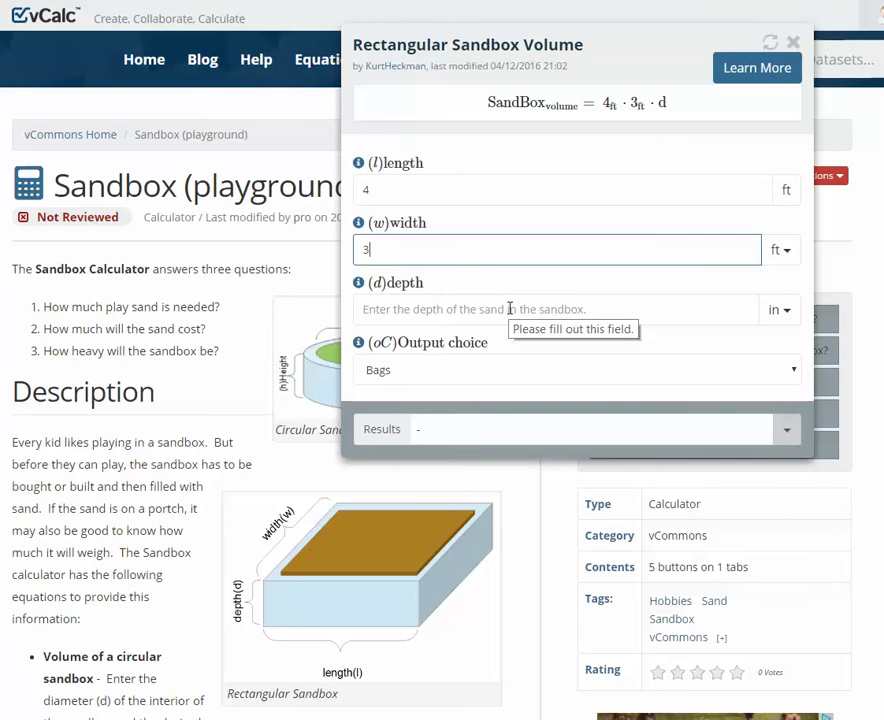
pyautogui.click(509, 309)
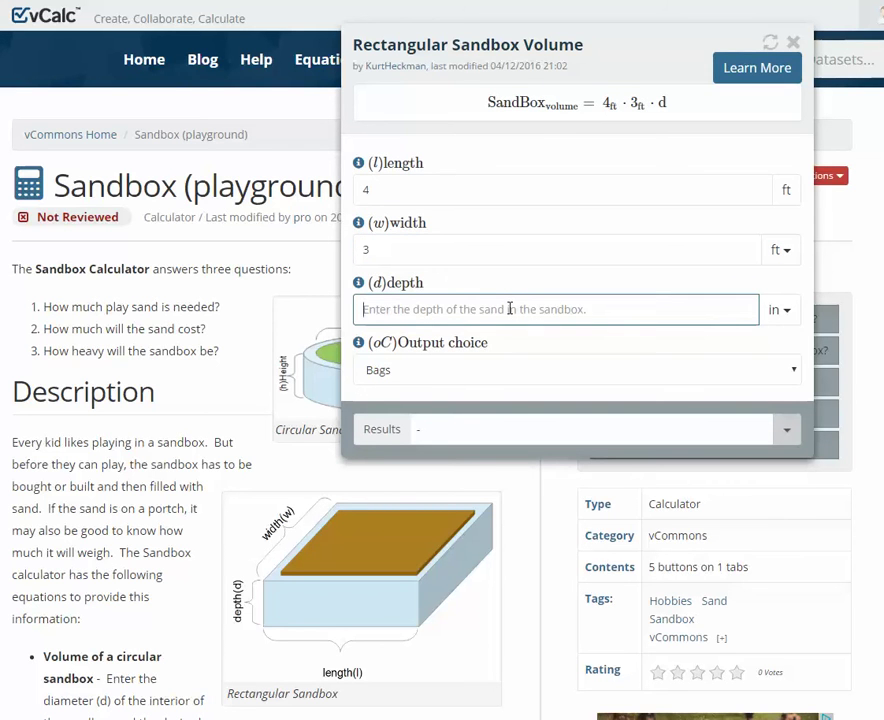
pyautogui.write('8')
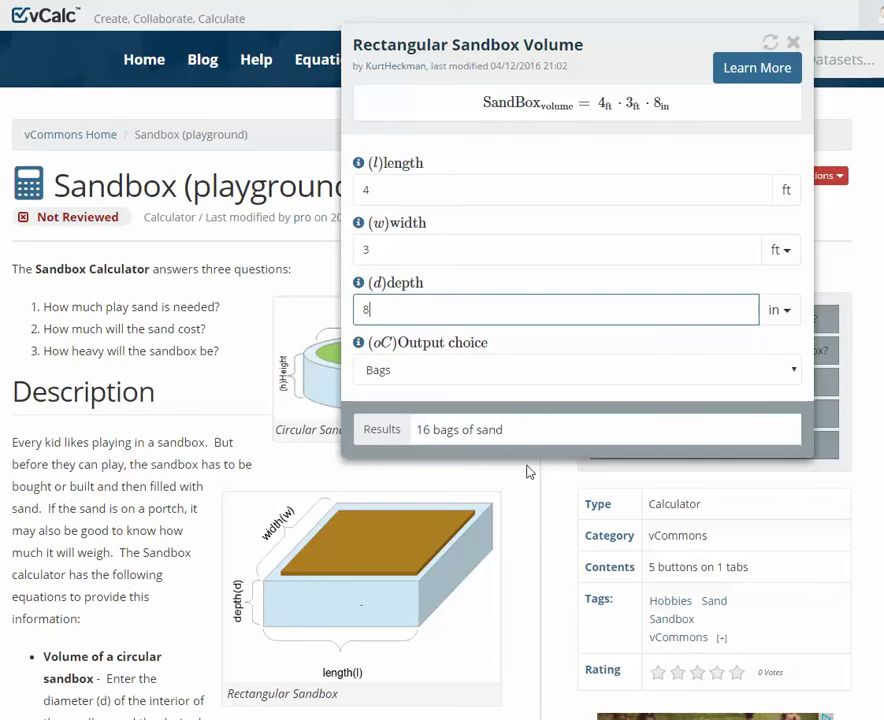
# Step: Switch the output to Volume to see 8 ft³, then back to Bags
pyautogui.click(465, 383)
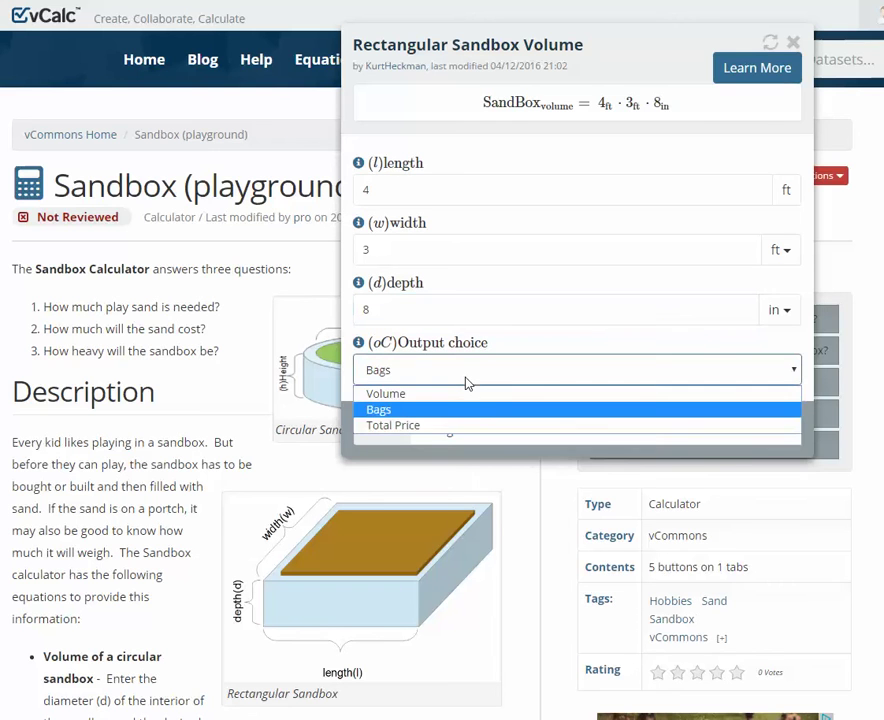
pyautogui.click(468, 396)
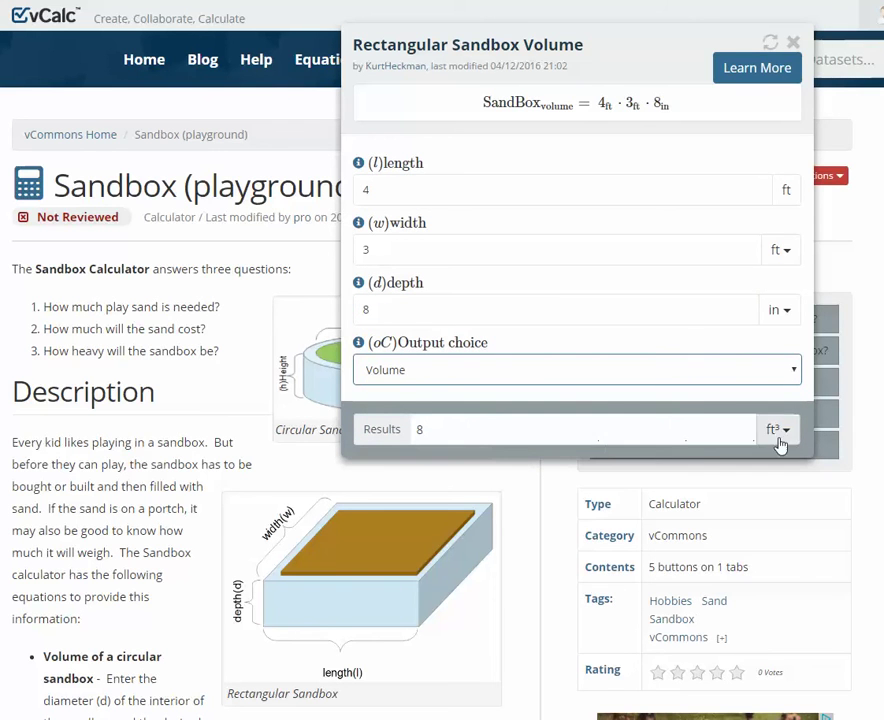
pyautogui.click(600, 373)
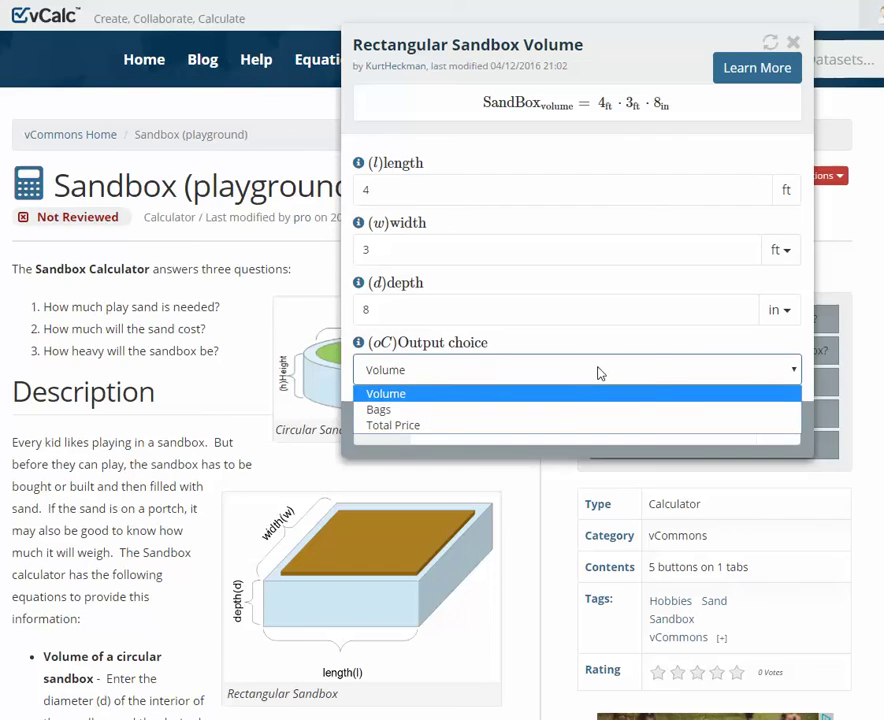
pyautogui.click(567, 410)
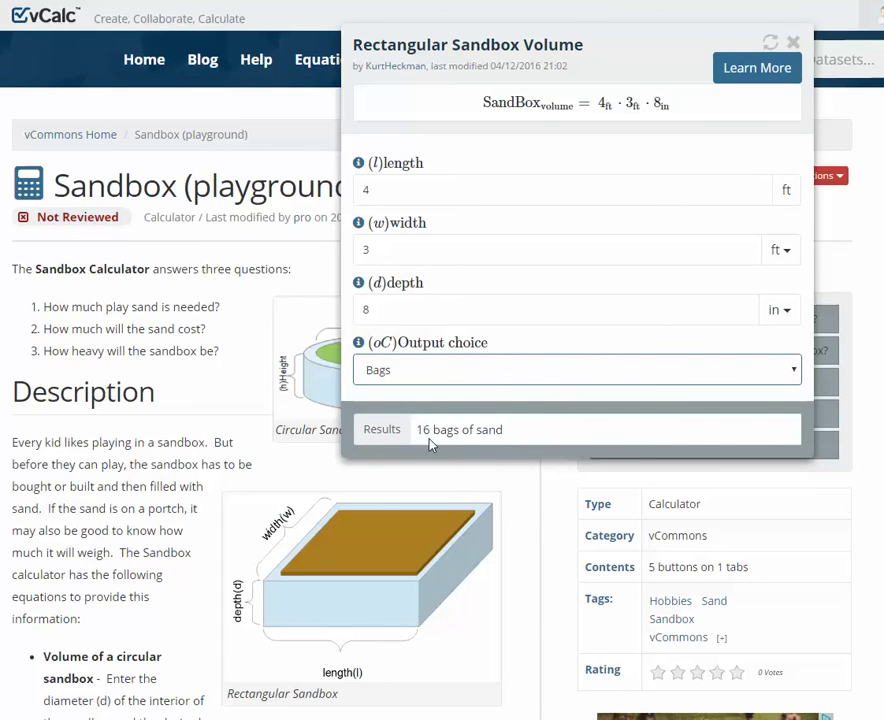
# Step: Show the Total Price of 64.8, then return the output to Bags
pyautogui.click(451, 377)
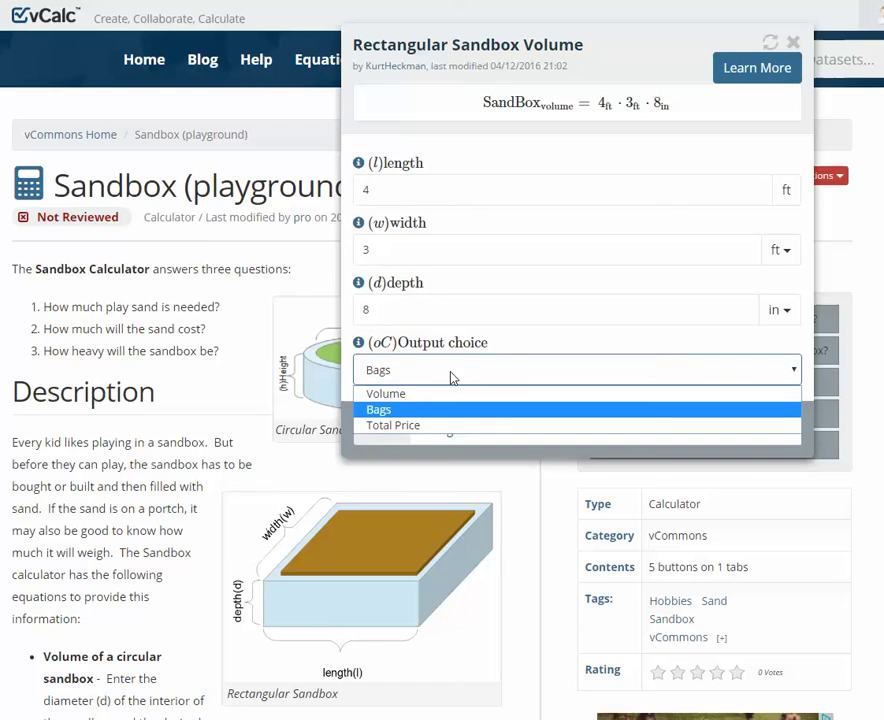
pyautogui.click(431, 435)
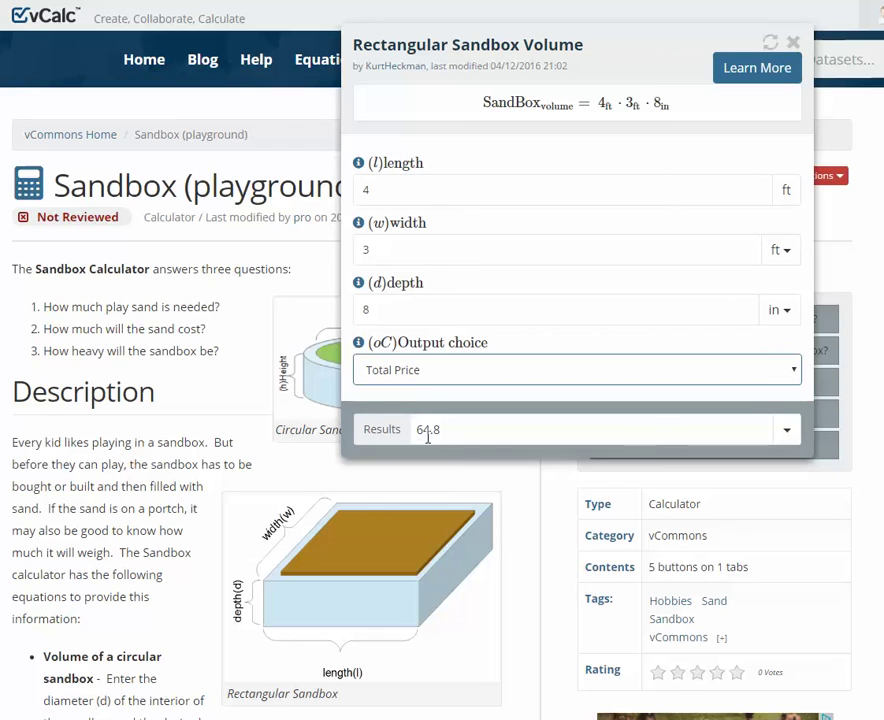
pyautogui.click(477, 372)
pyautogui.click(474, 409)
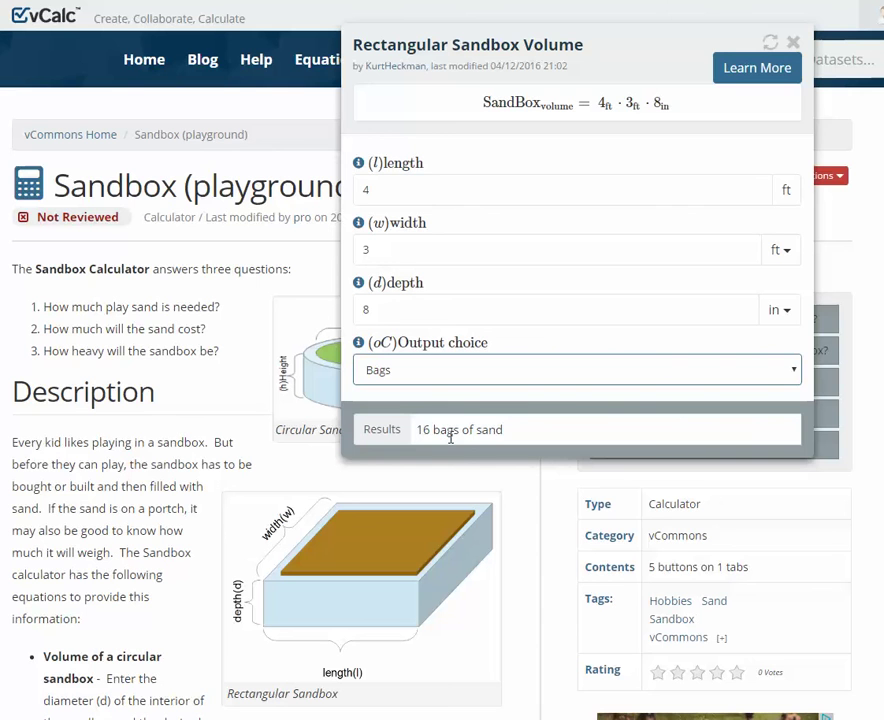
# Step: Close the rectangular calculator, view the Circular Sandbox calculator, then close it too
pyautogui.click(170, 475)
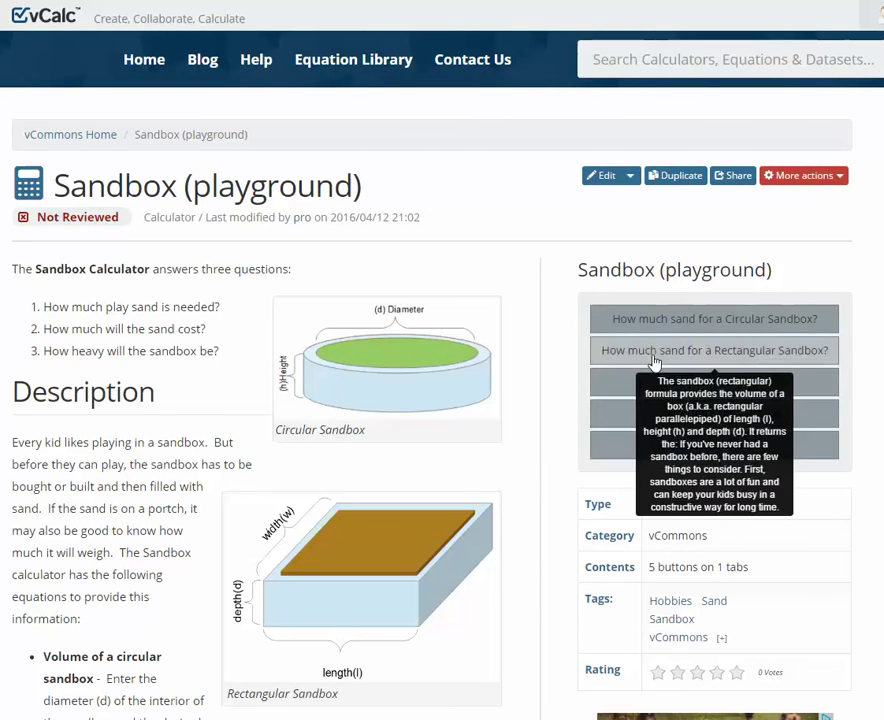
pyautogui.click(671, 322)
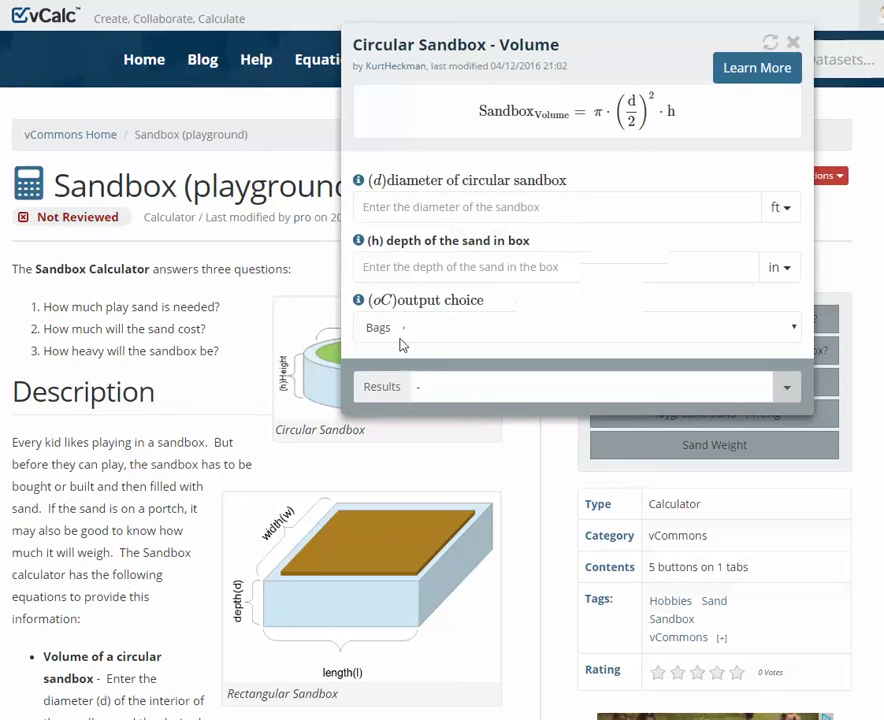
pyautogui.click(455, 447)
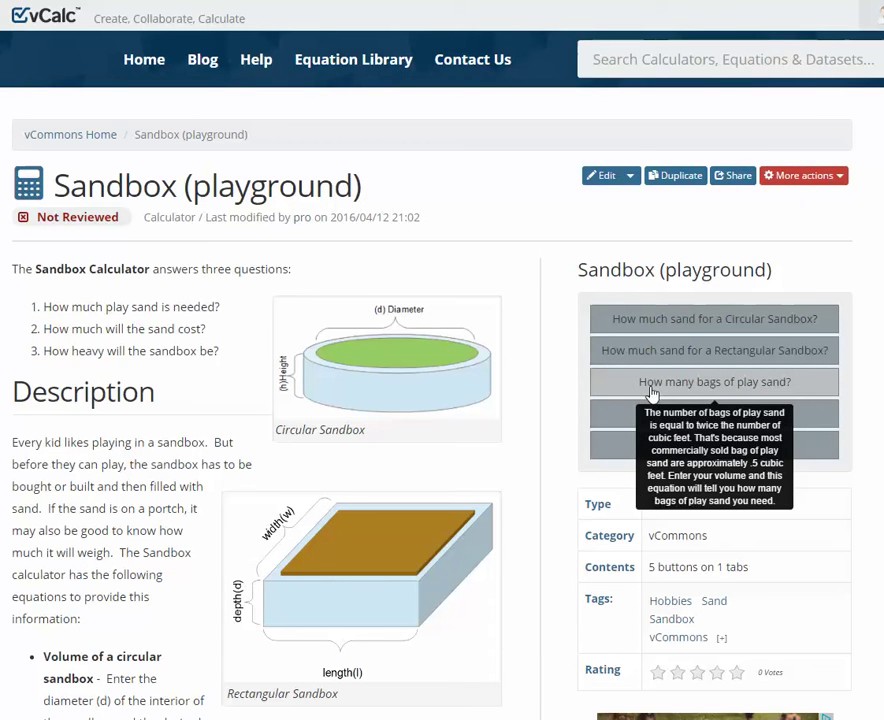
# Step: Enter a 120 ft³ volume in the play-sand bags calculator to get 240 bags, then close it
pyautogui.click(652, 393)
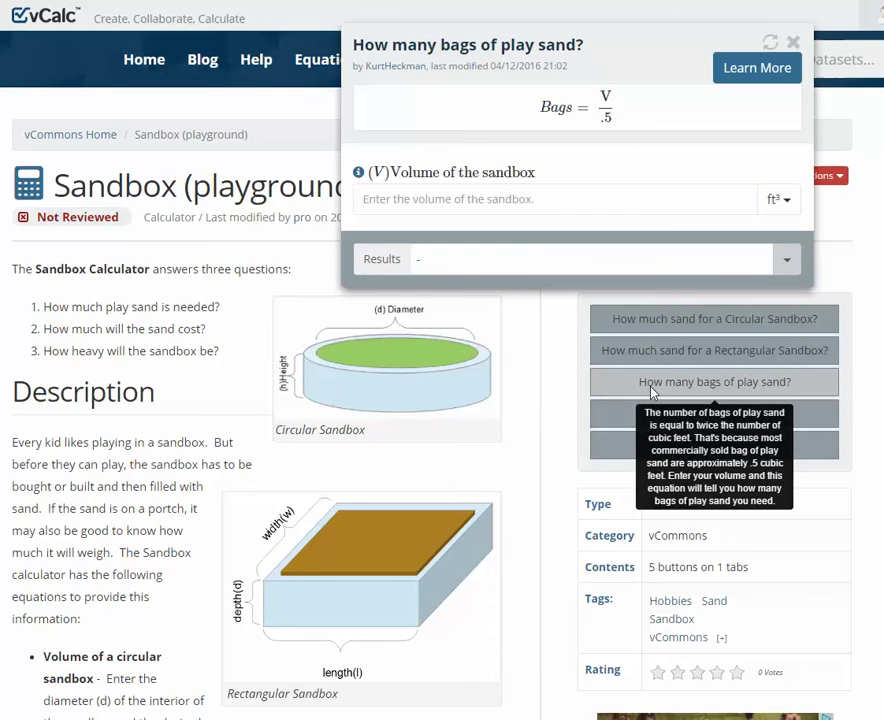
pyautogui.click(489, 210)
pyautogui.write('120')
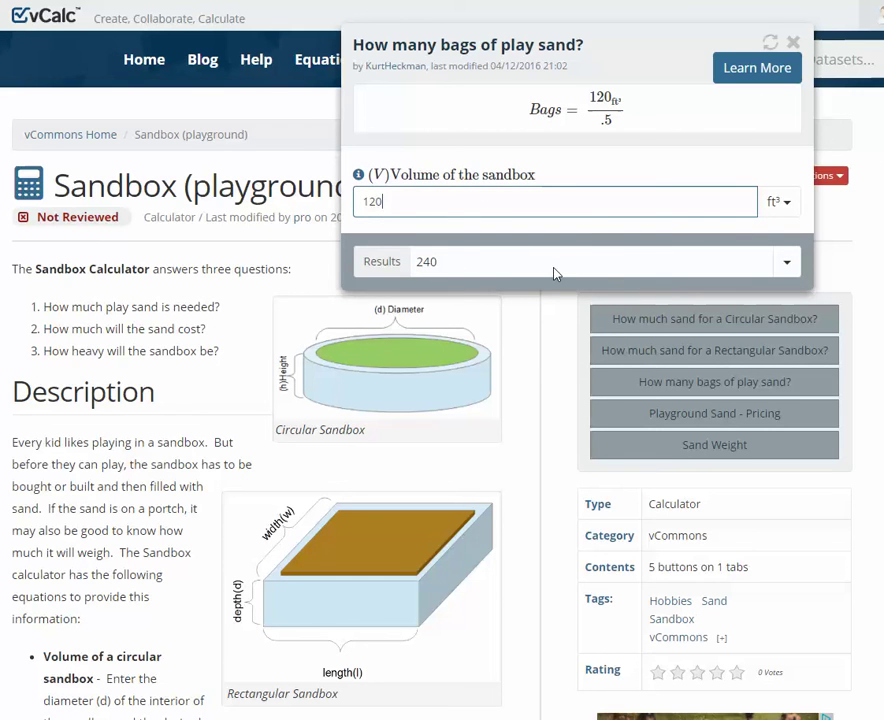
pyautogui.click(531, 400)
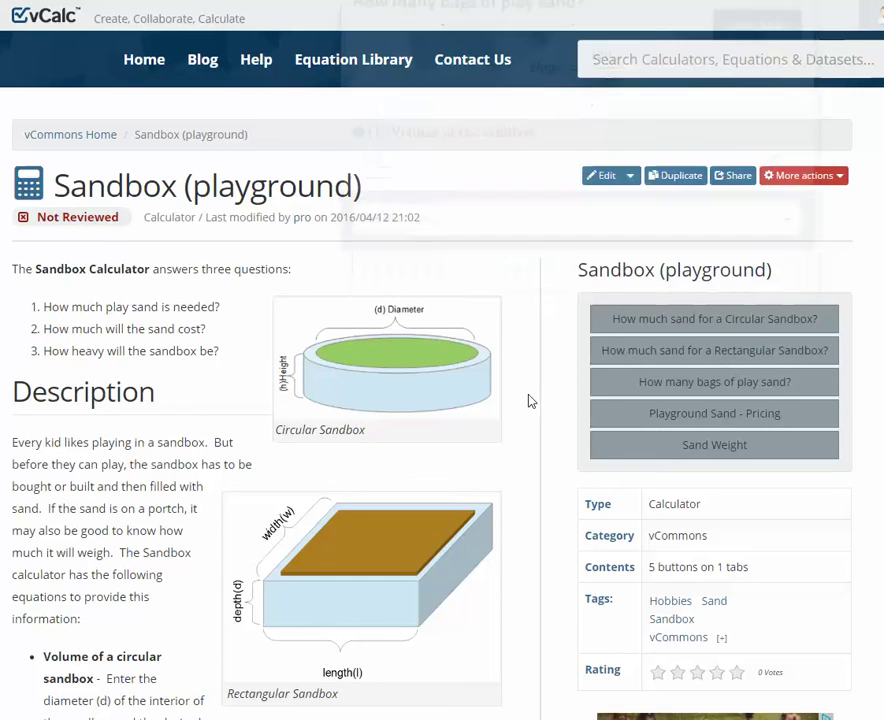
pyautogui.click(617, 416)
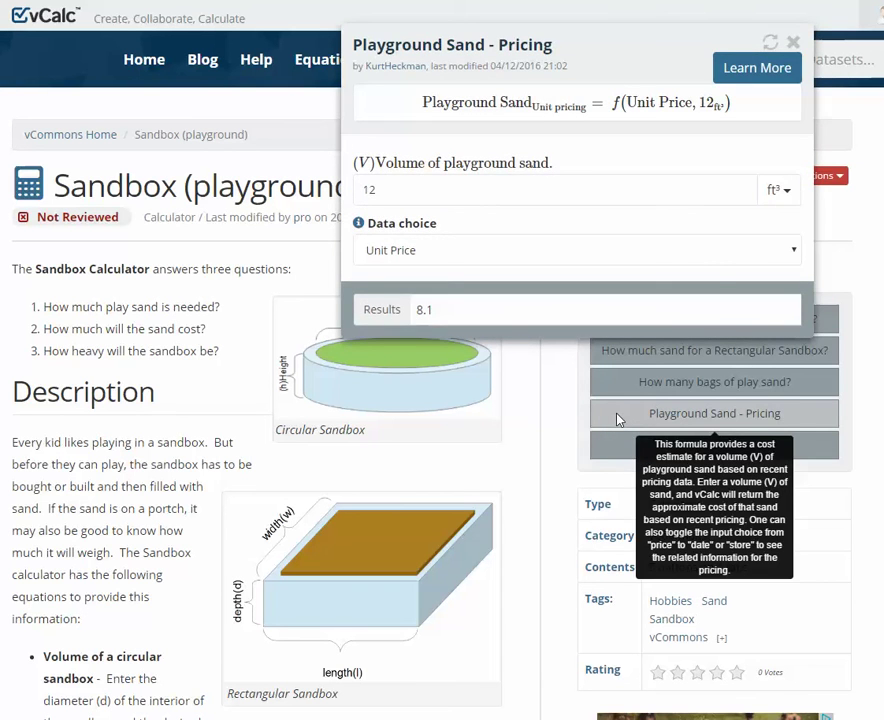
pyautogui.click(529, 438)
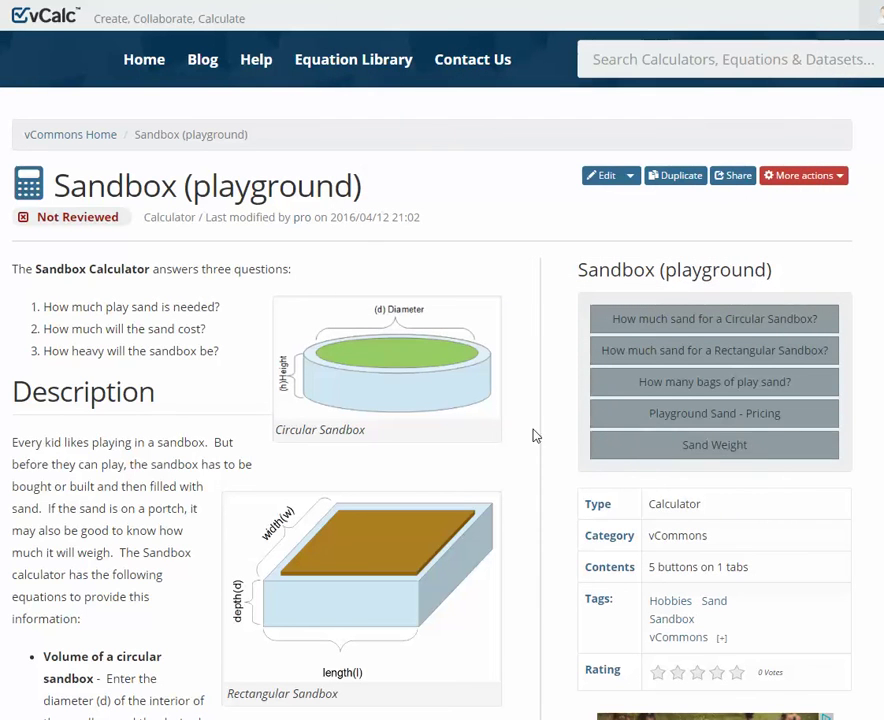
# Step: Weigh 120 ft³ of 'Sand - dry' in Sand Weight, shown as about 6.0006 ton_us, then close
pyautogui.click(621, 455)
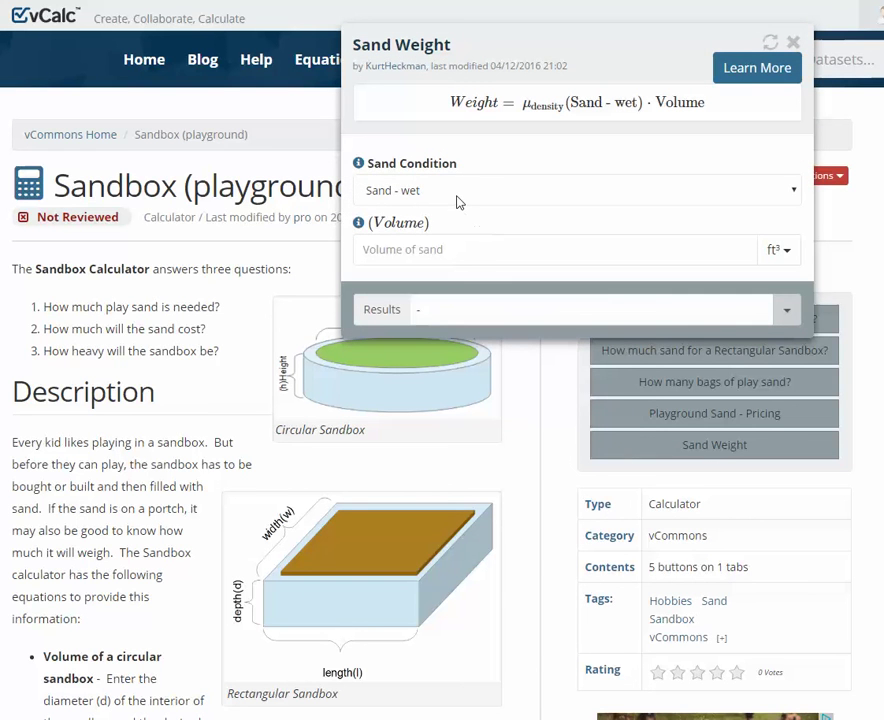
pyautogui.click(455, 195)
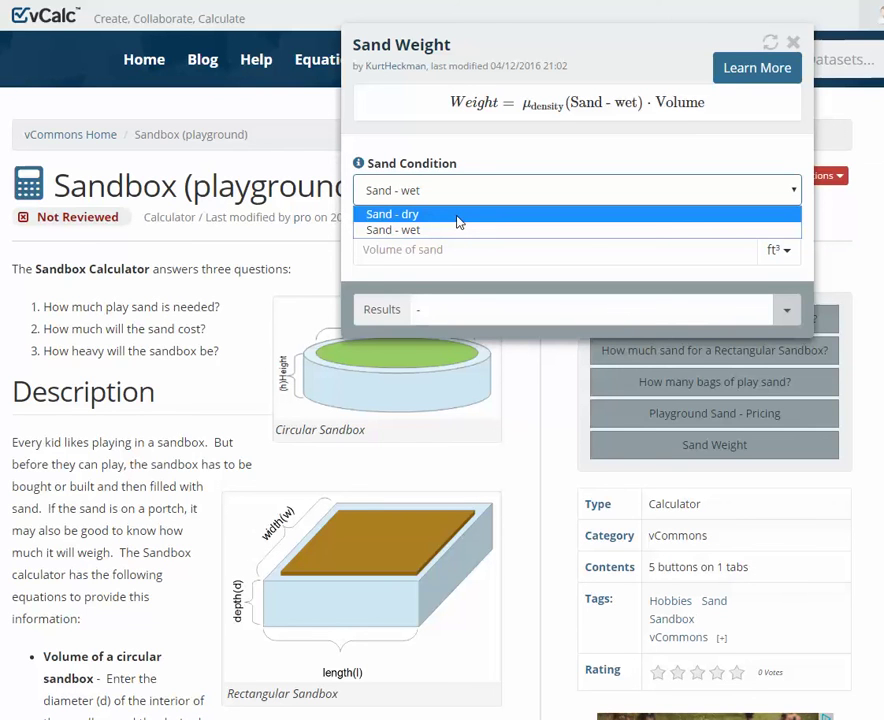
pyautogui.click(457, 214)
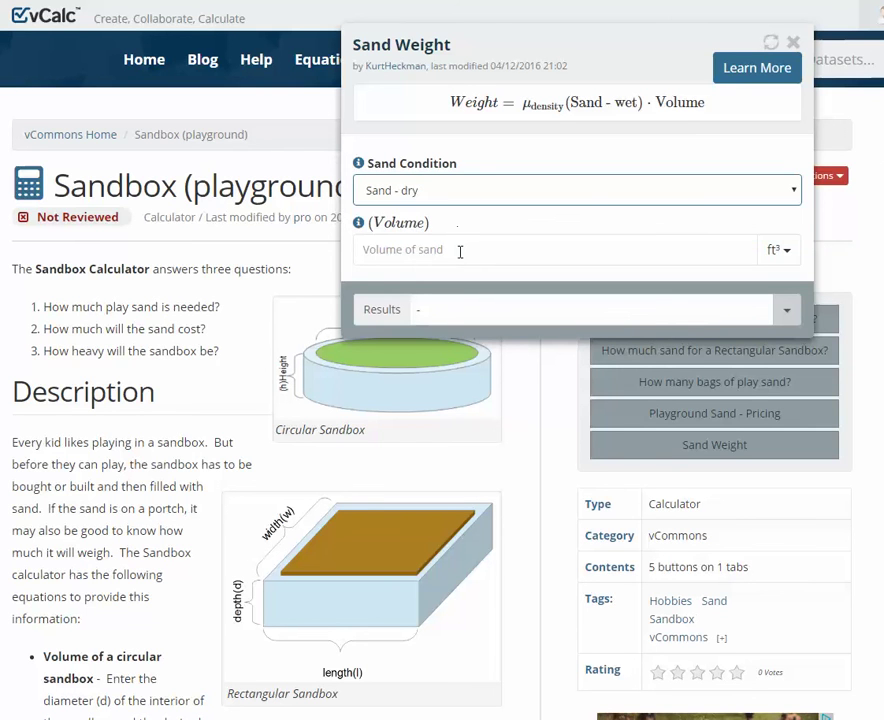
pyautogui.click(458, 250)
pyautogui.write('120')
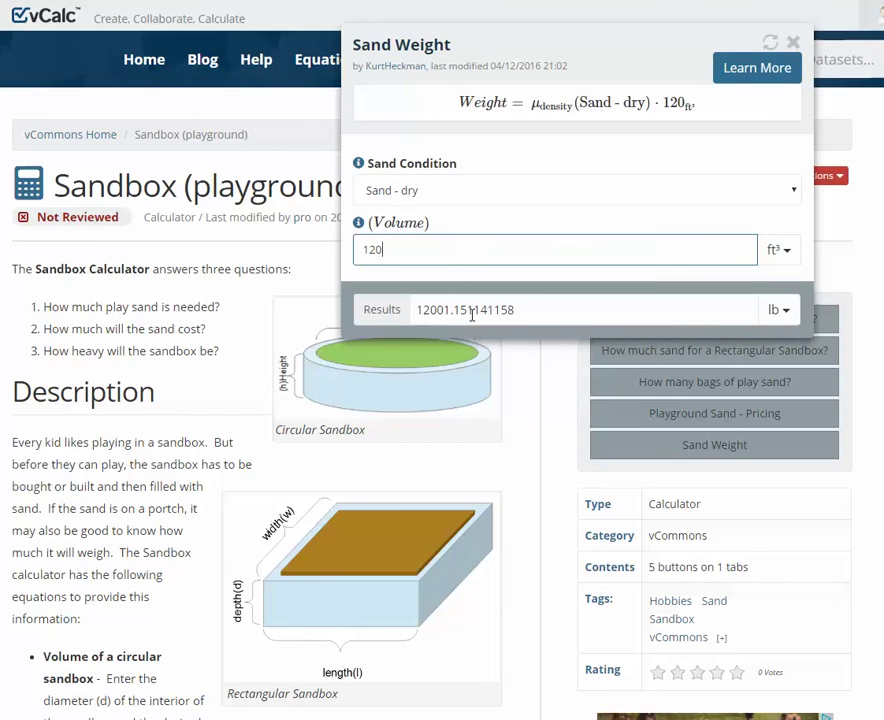
pyautogui.click(780, 310)
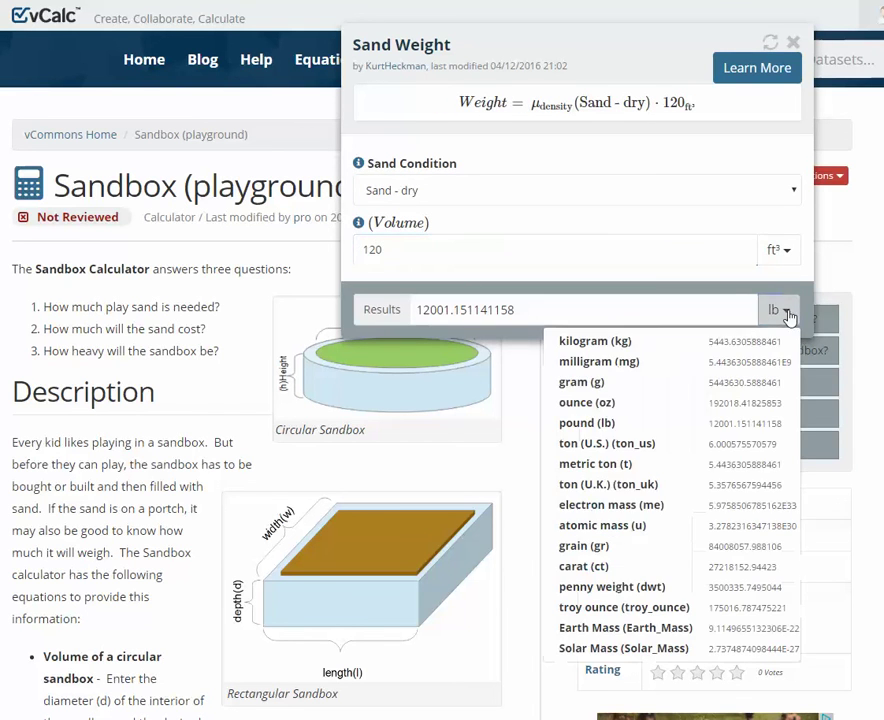
pyautogui.click(621, 449)
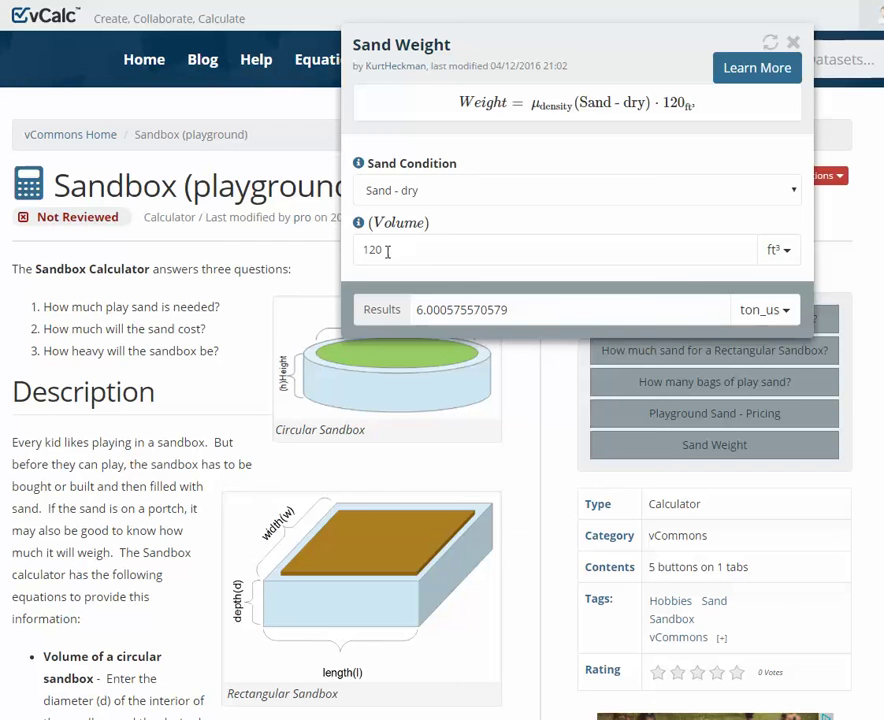
pyautogui.click(200, 306)
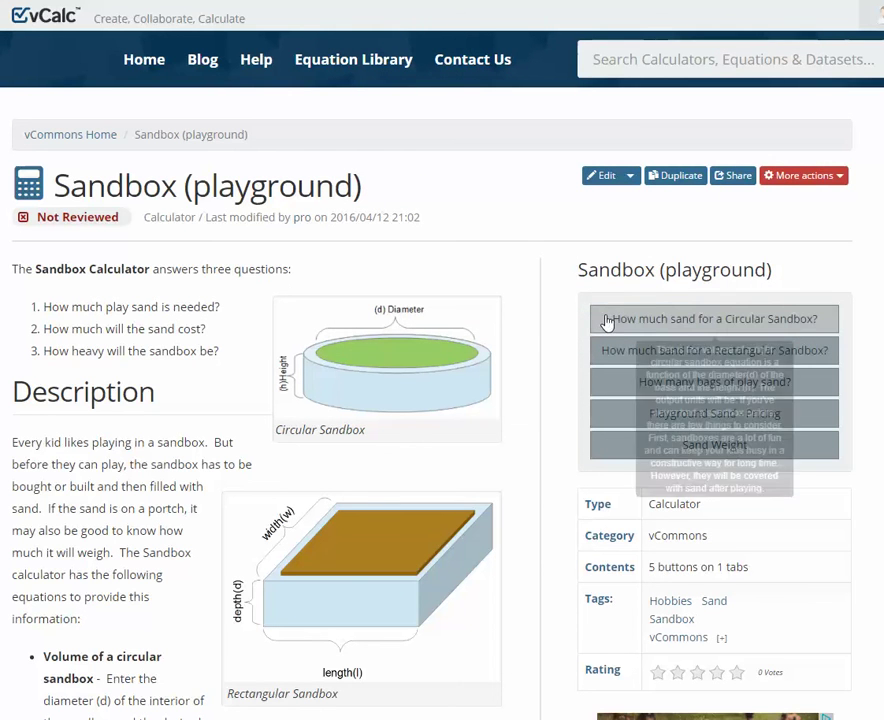
pyautogui.moveTo(612, 358)
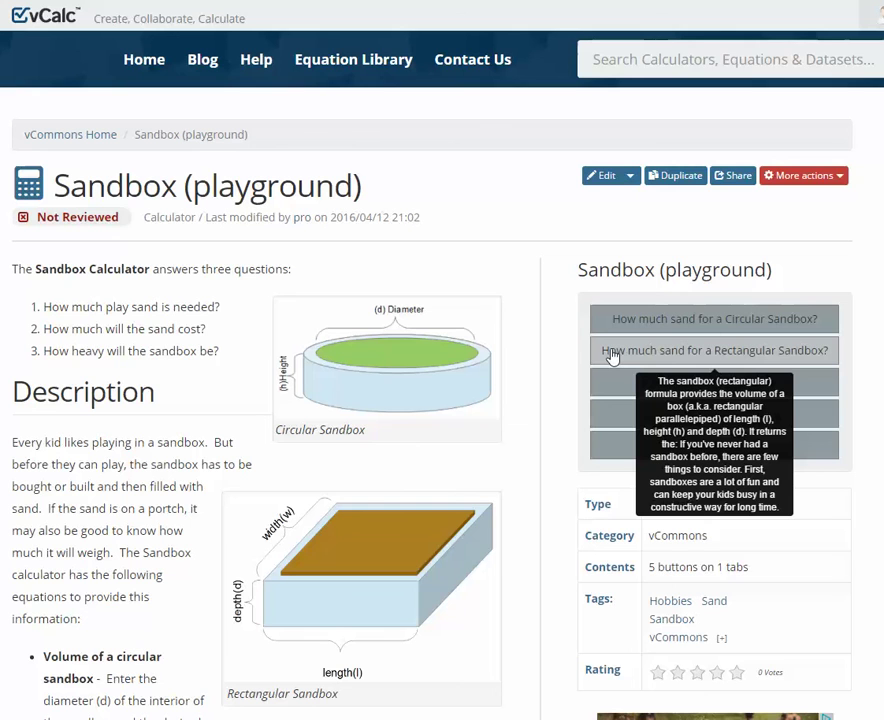